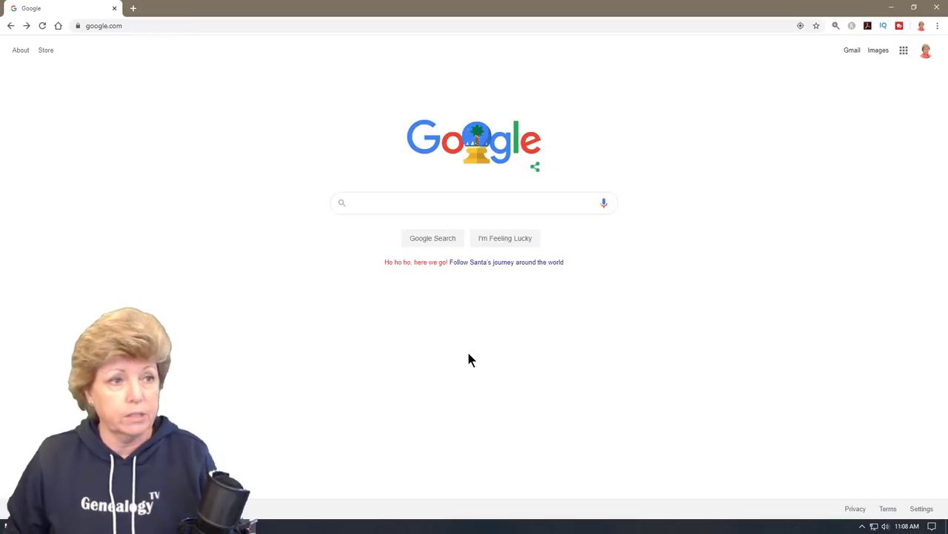
Search Google for 'Google Alerts' and expand the 'How do I create a Google Alert?' answer.
{"action": "left_click", "coordinate": [428, 205]}
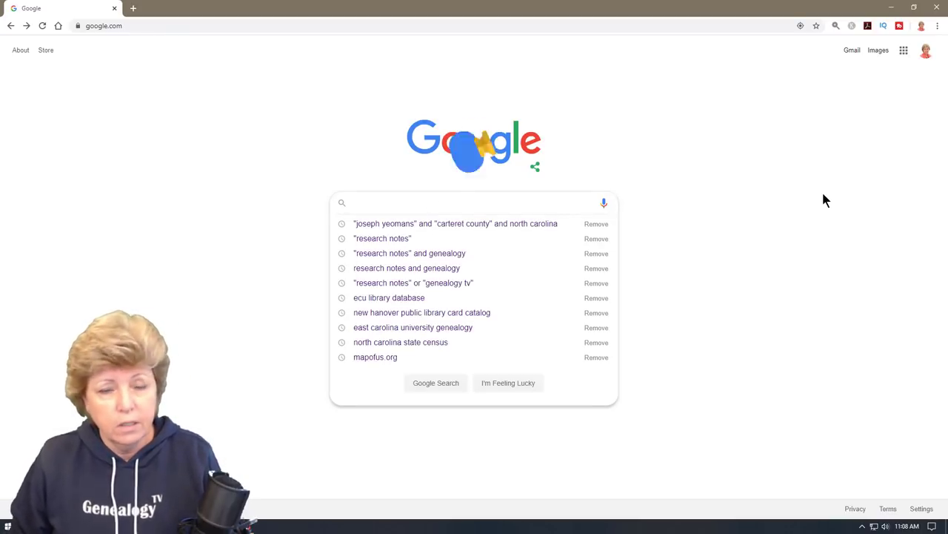
{"action": "type", "text": "Go"}
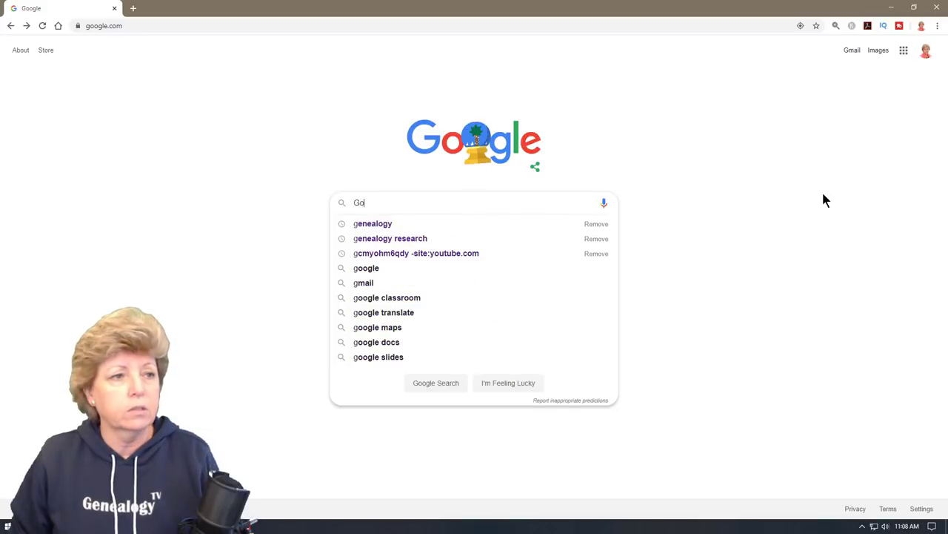
{"action": "type", "text": "ogle Alter"}
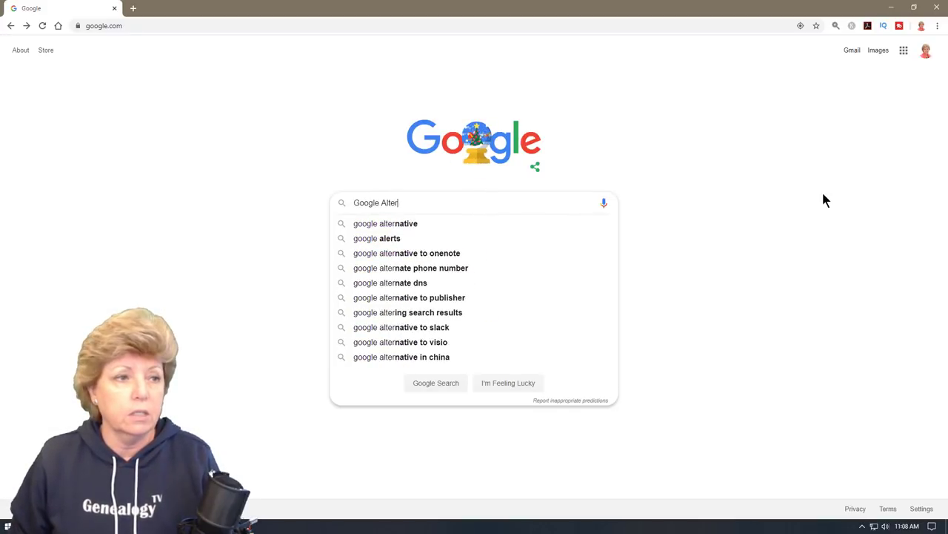
{"action": "key", "text": "BackSpace"}
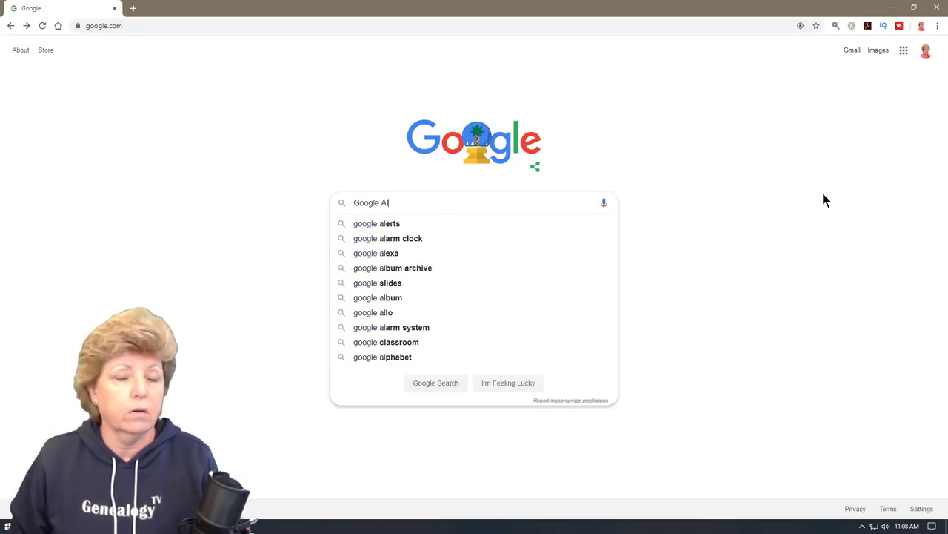
{"action": "type", "text": "erty"}
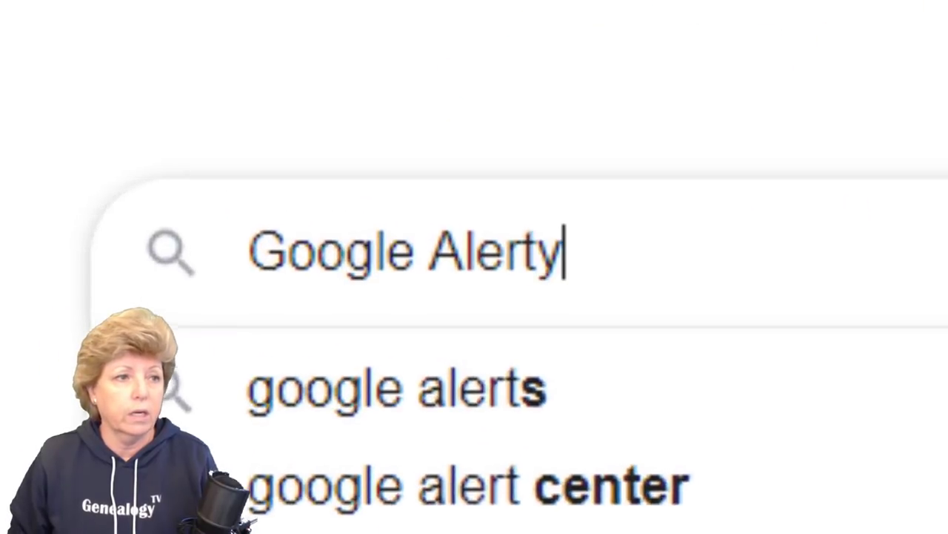
{"action": "key", "text": "BackSpace"}
{"action": "type", "text": "s"}
{"action": "key", "text": "Return"}
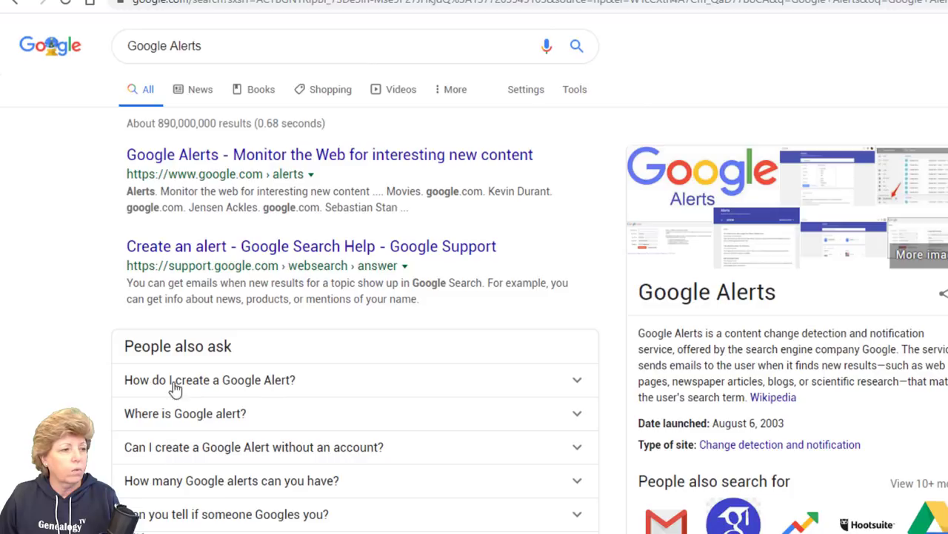
{"action": "left_click", "coordinate": [577, 380]}
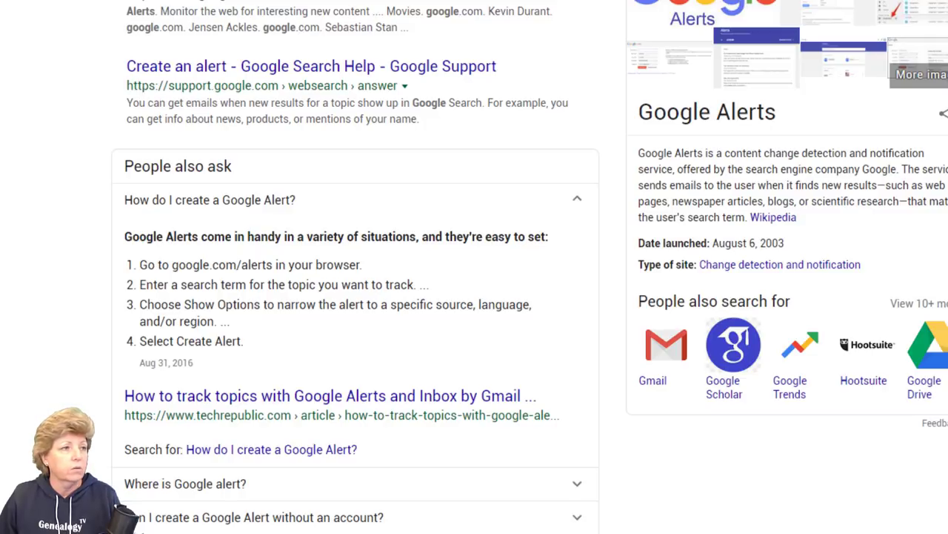
{"action": "left_click", "coordinate": [213, 26]}
Go to google.com/alerts and briefly preview the Me on the web email suggestion.
{"action": "type", "text": "goo"}
{"action": "type", "text": "gle.com/"}
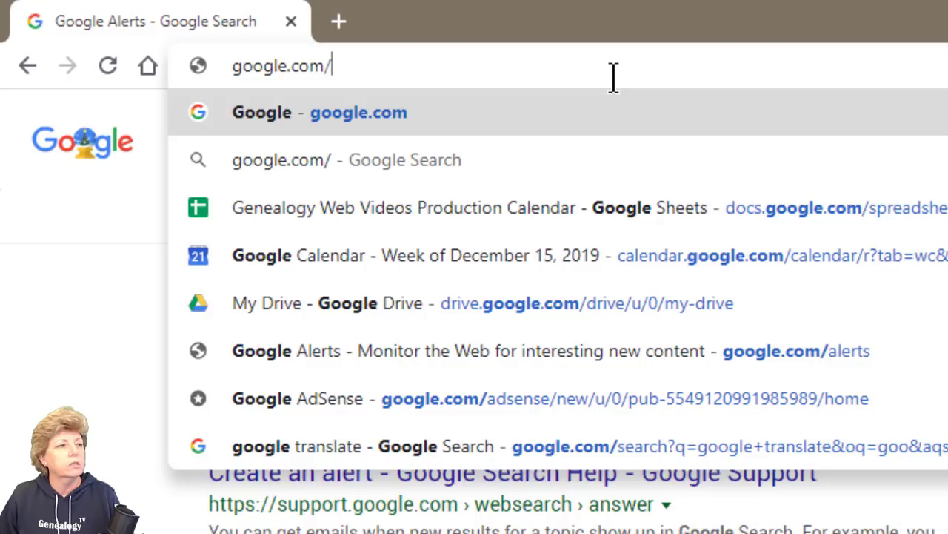
{"action": "type", "text": "alerts"}
{"action": "key", "text": "Return"}
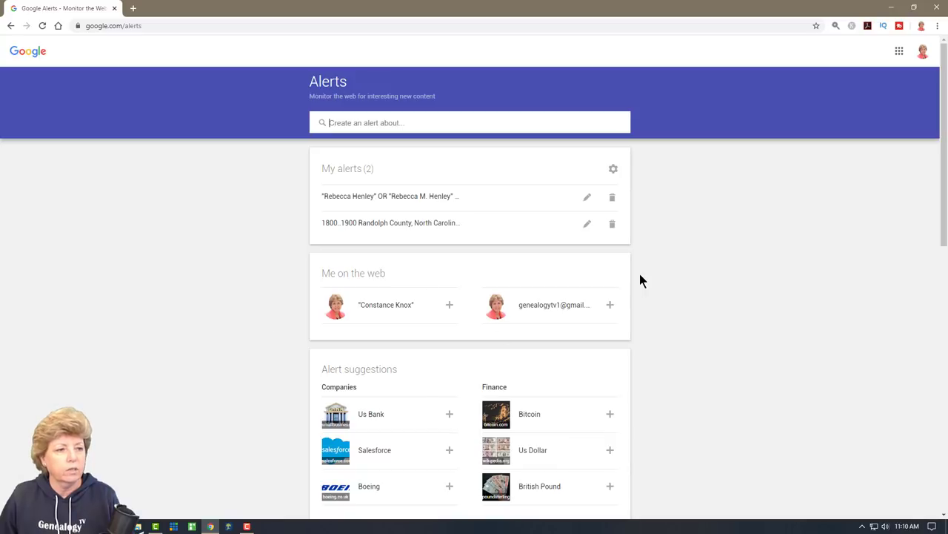
{"action": "left_click", "coordinate": [547, 307]}
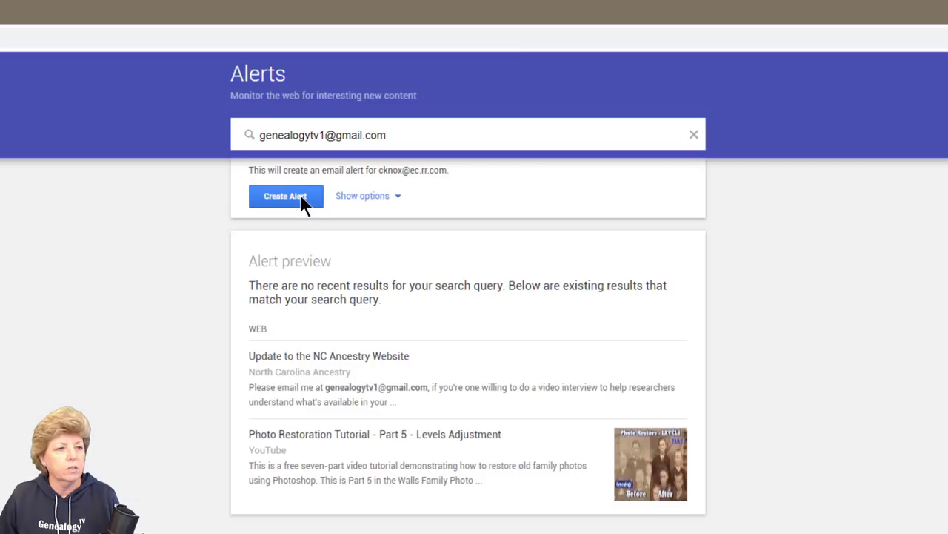
{"action": "left_click", "coordinate": [300, 195]}
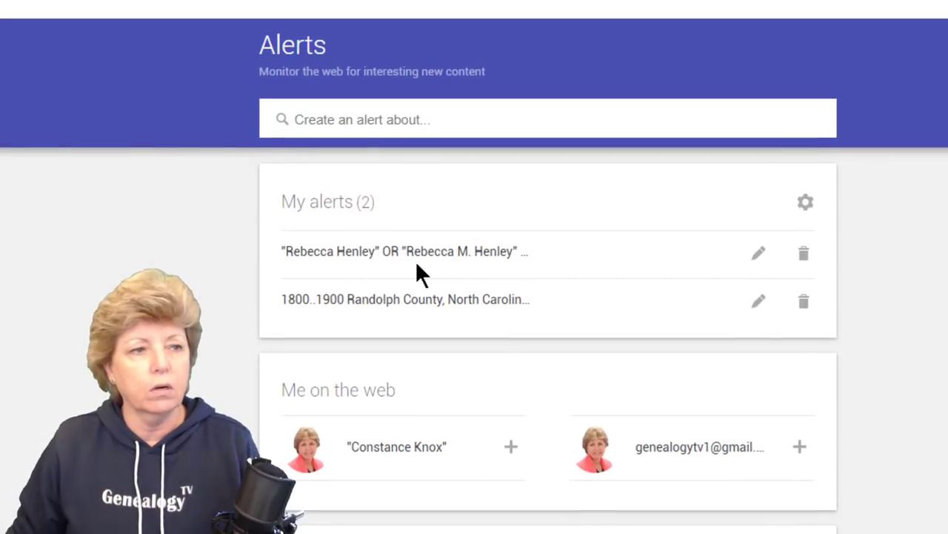
{"action": "left_click", "coordinate": [759, 256]}
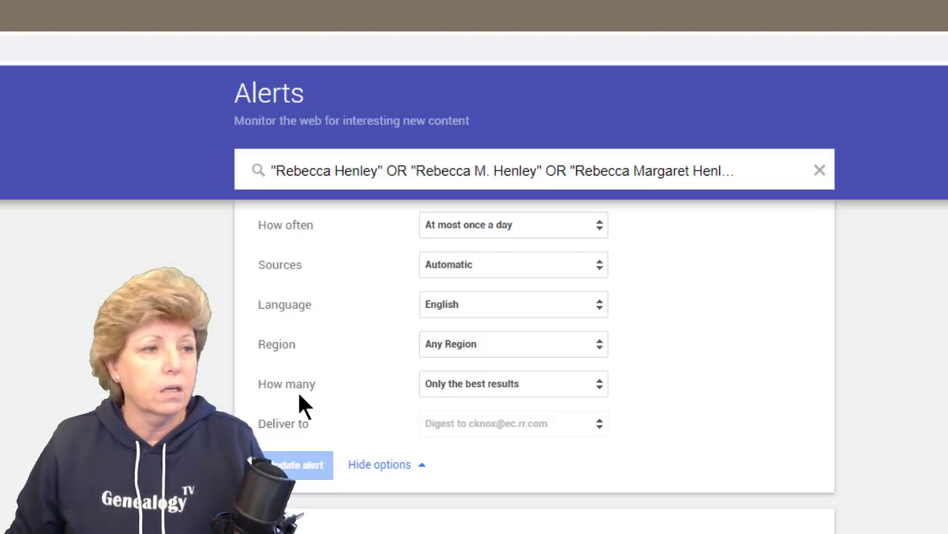
{"action": "left_click", "coordinate": [593, 384]}
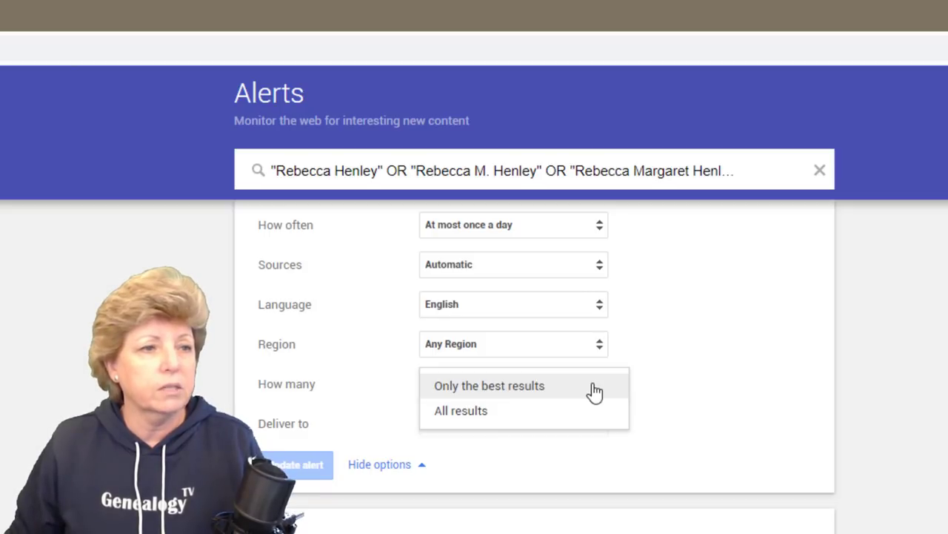
{"action": "left_click", "coordinate": [731, 364]}
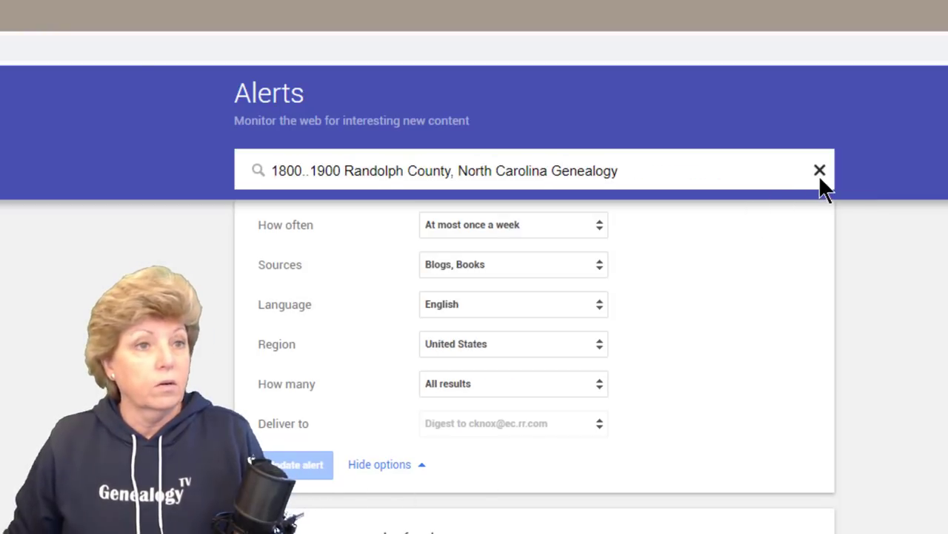
Create an alert for the ancestor's quoted name AND "North Corolina" OR "NC".
{"action": "left_click", "coordinate": [819, 172]}
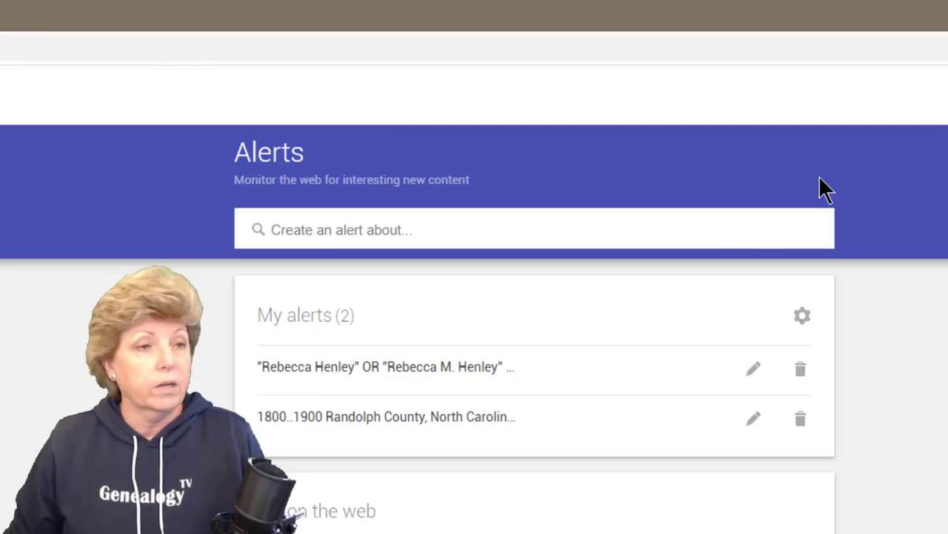
{"action": "left_click", "coordinate": [617, 231]}
{"action": "type", "text": "\""}
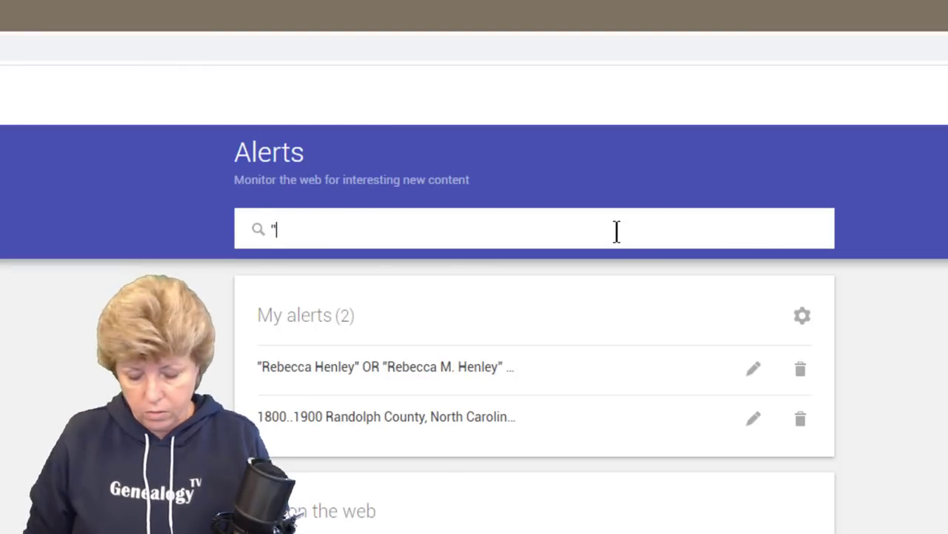
{"action": "type", "text": "E"}
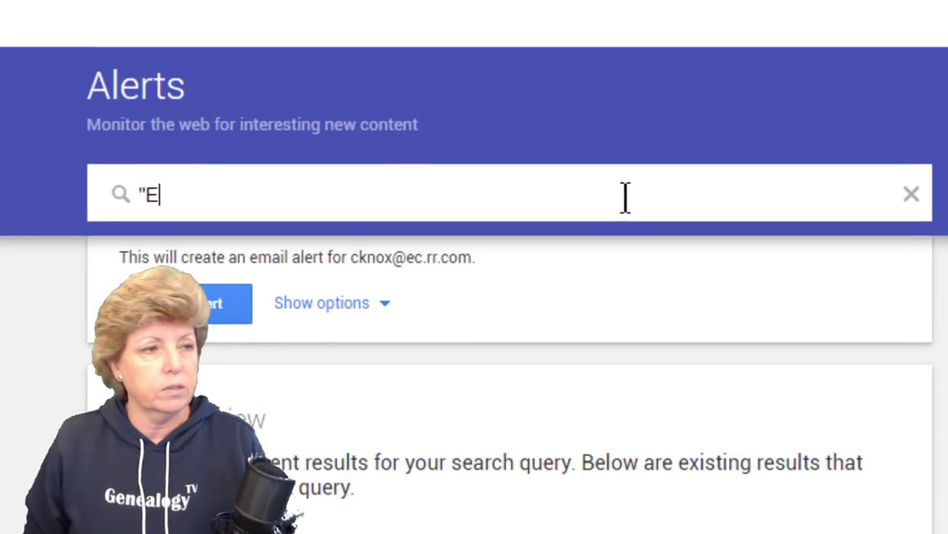
{"action": "type", "text": "lijah "}
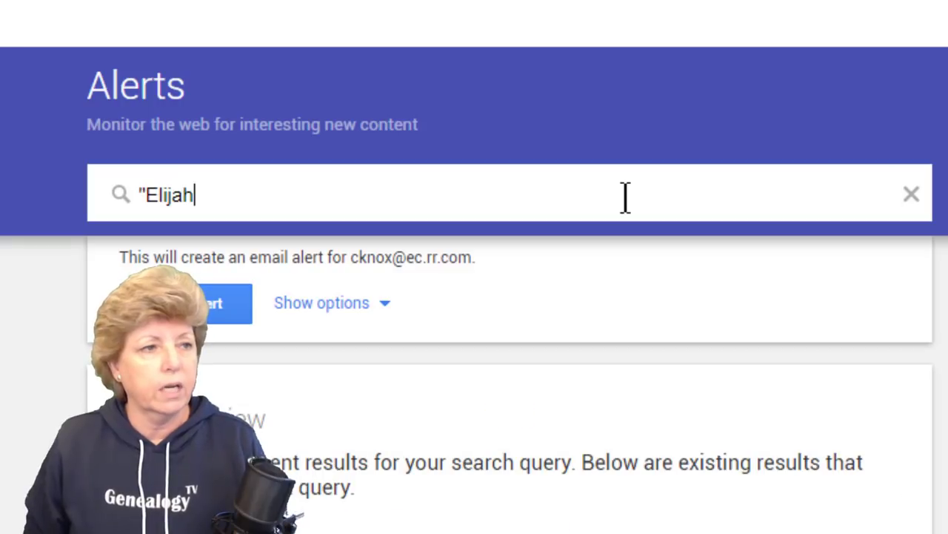
{"action": "type", "text": "Guth"}
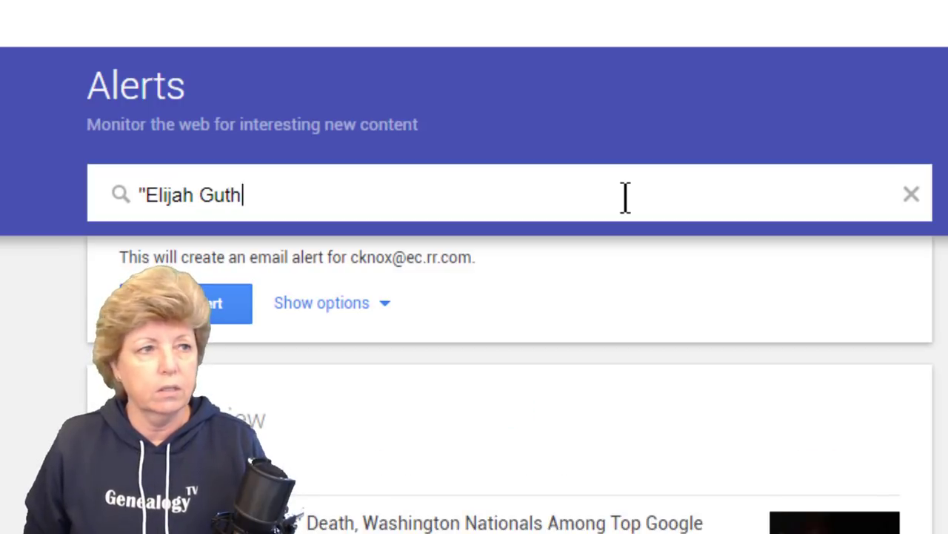
{"action": "type", "text": "rie\" AND "}
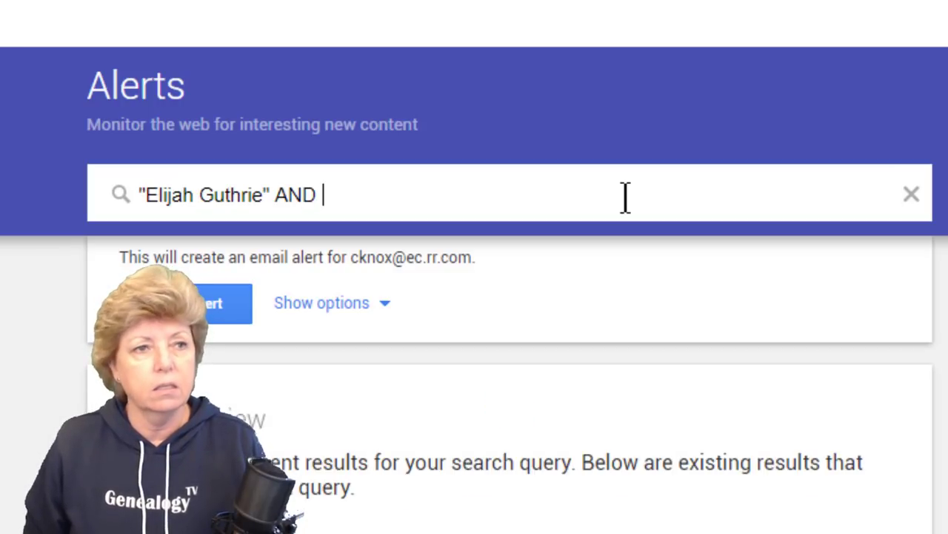
{"action": "type", "text": "\"N"}
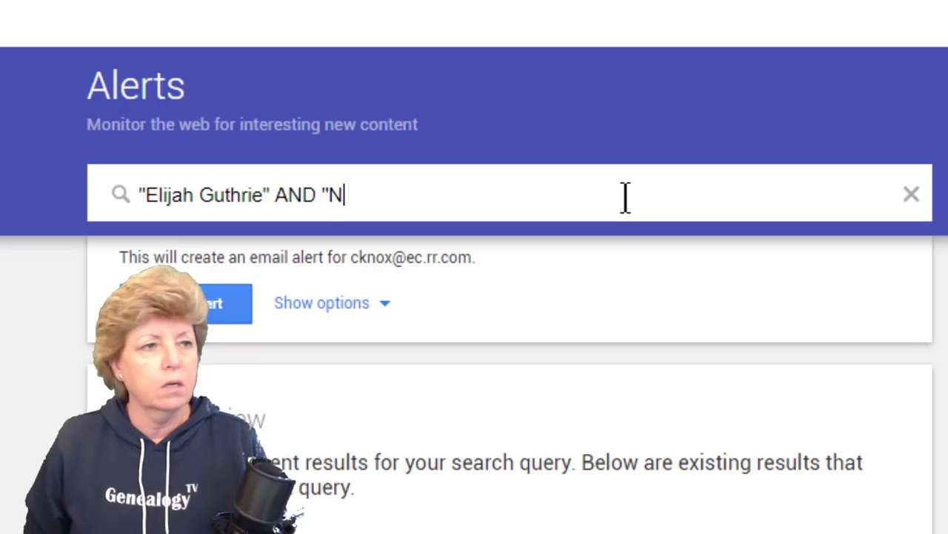
{"action": "type", "text": "orth Corolina\" OR \"NC"}
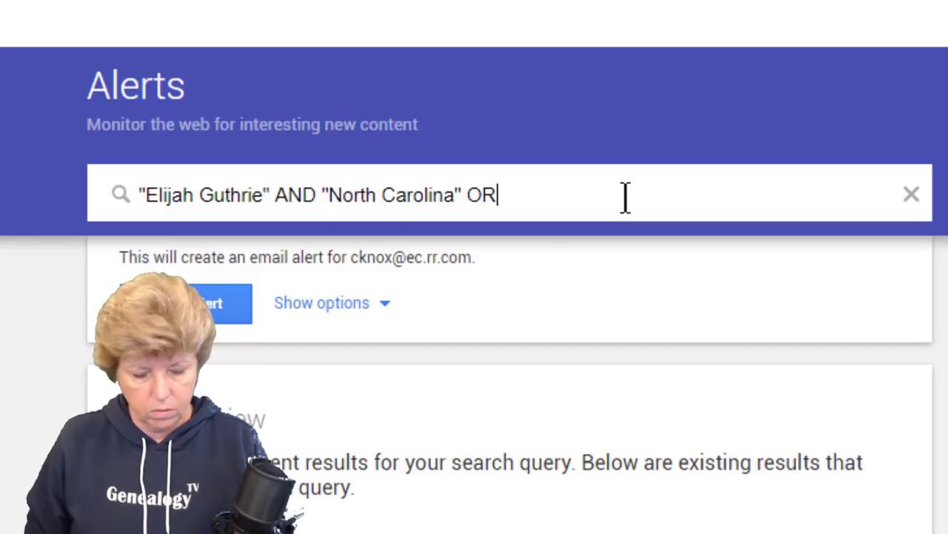
{"action": "type", "text": "\"NC\""}
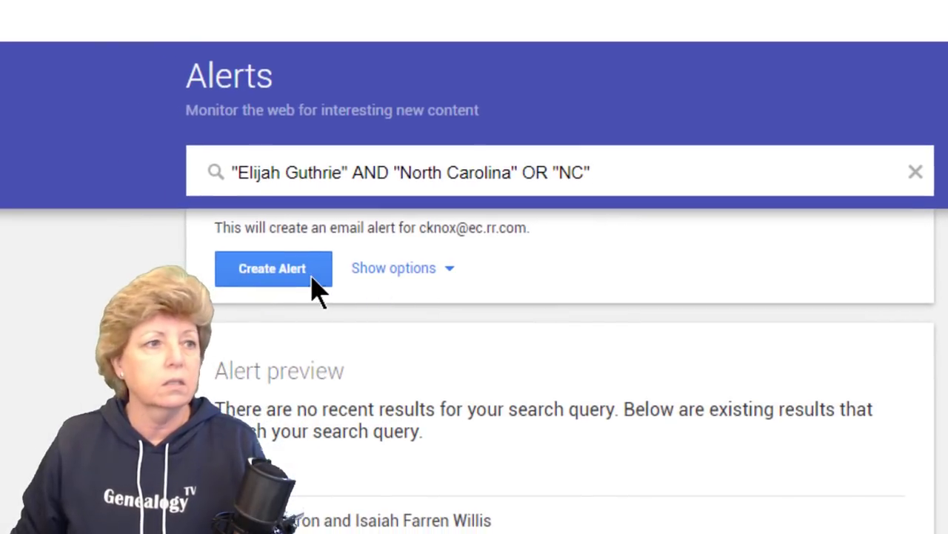
{"action": "left_click", "coordinate": [281, 281]}
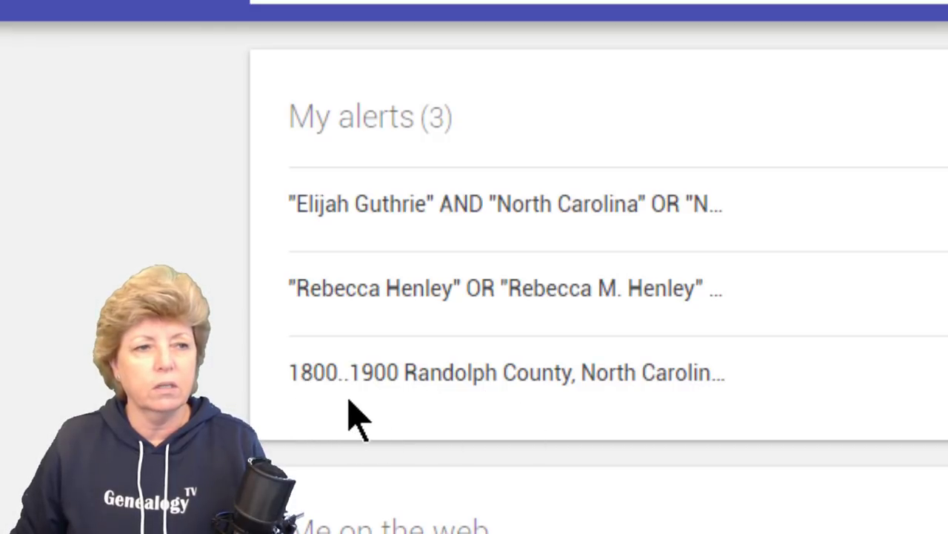
Limit the Randolph County alert to United States, with Blogs and Books as sources.
{"action": "left_click", "coordinate": [947, 372]}
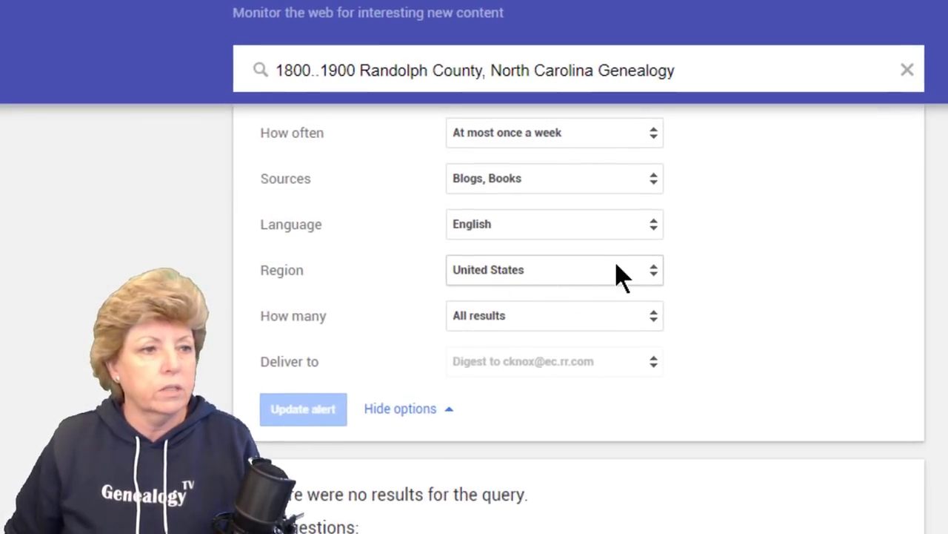
{"action": "left_click", "coordinate": [656, 280]}
{"action": "left_click", "coordinate": [658, 276]}
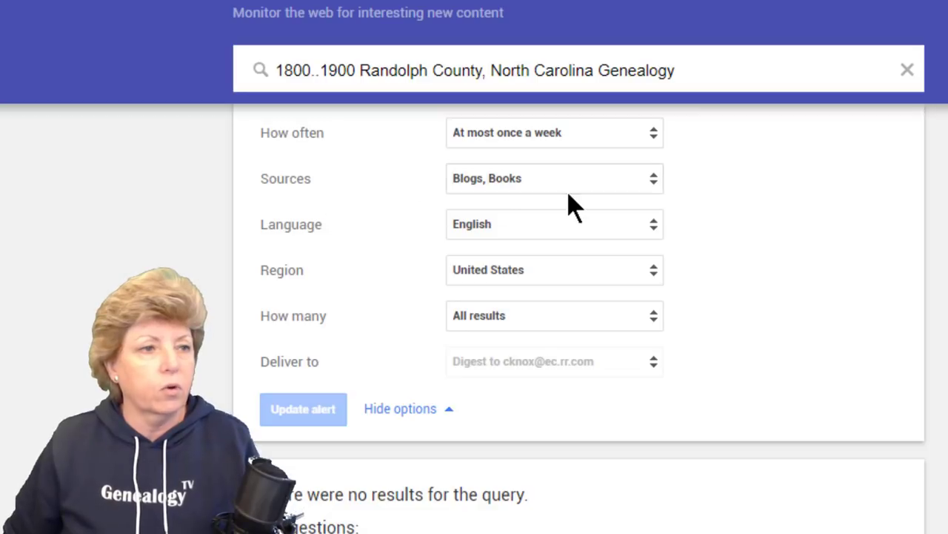
{"action": "left_click", "coordinate": [657, 192]}
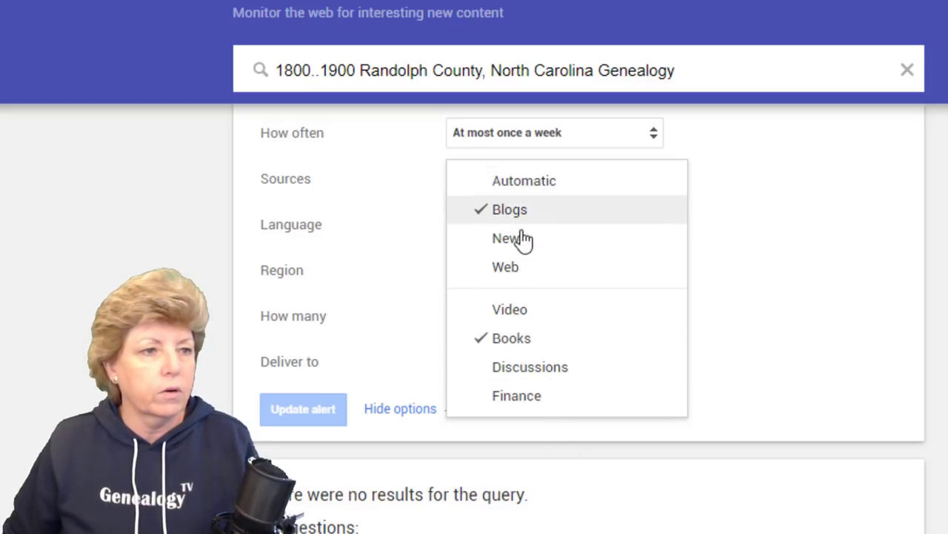
{"action": "left_click", "coordinate": [863, 231]}
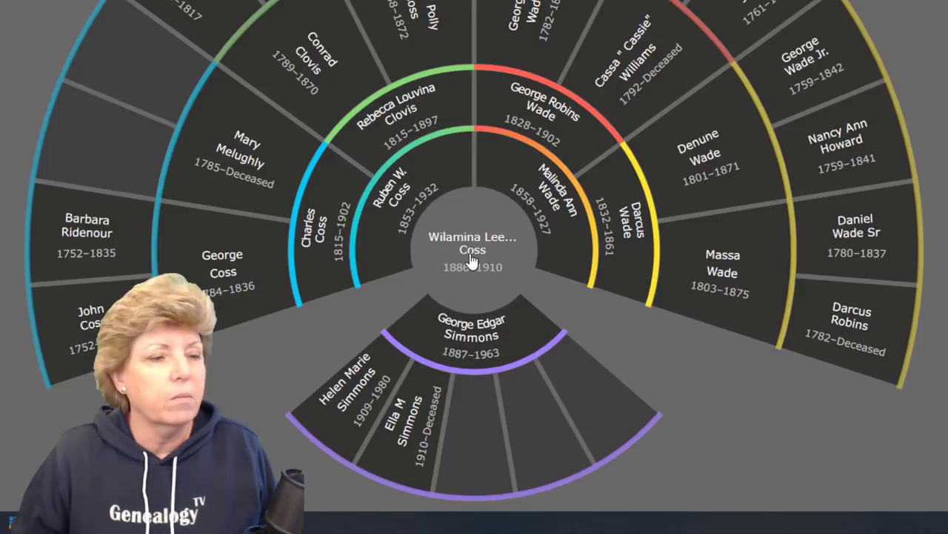
Watch the fan chart's central great-grandmother and open her person details page.
{"action": "left_click", "coordinate": [472, 254]}
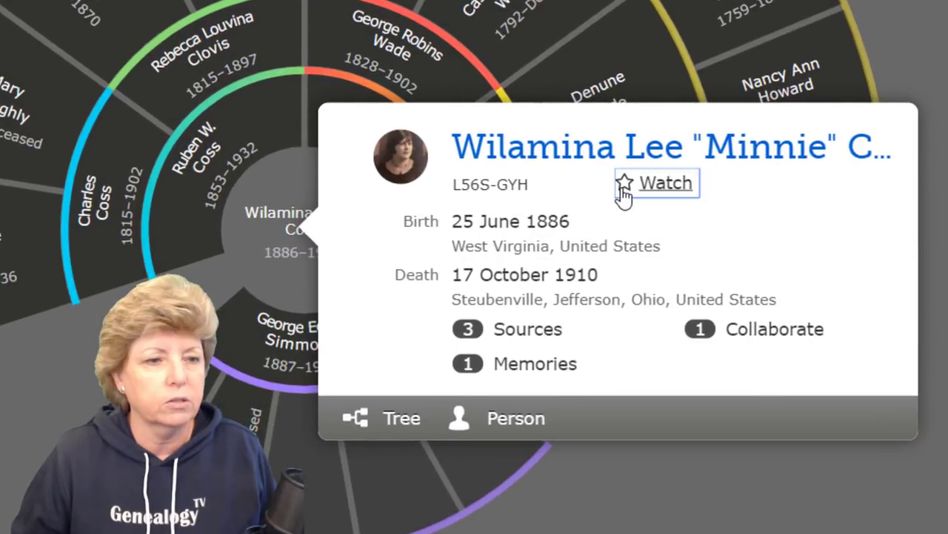
{"action": "left_click", "coordinate": [672, 207]}
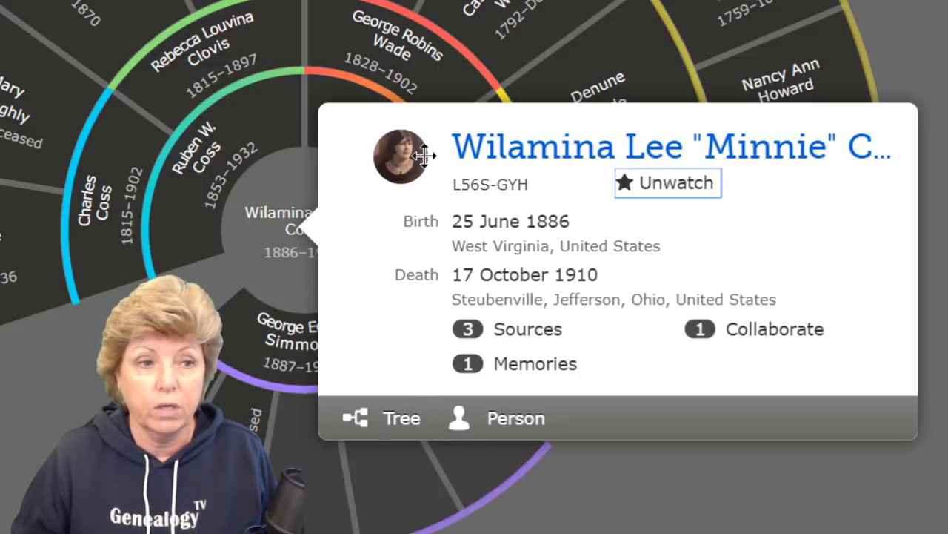
{"action": "left_click", "coordinate": [564, 156]}
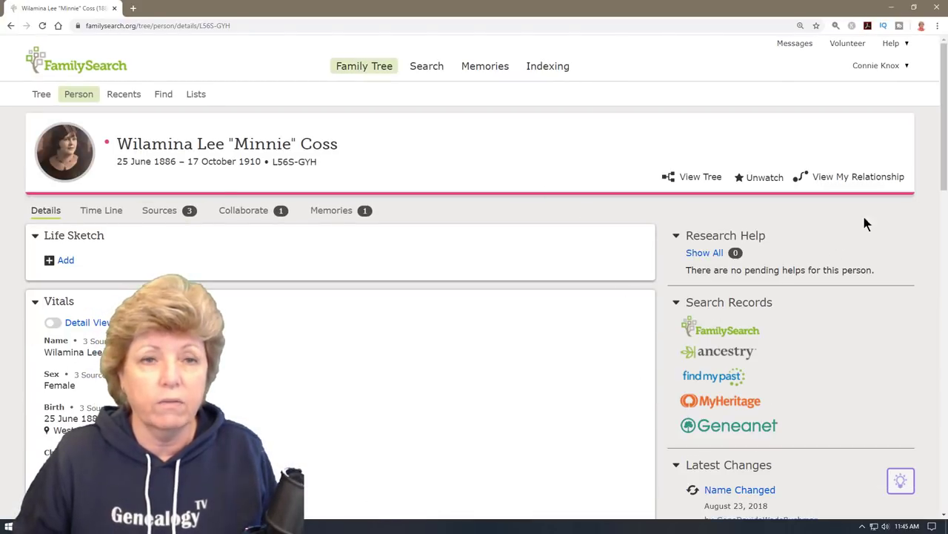
Go back from her person page to the 5-generation fan chart.
{"action": "mouse_move", "coordinate": [944, 139]}
{"action": "left_mouse_down"}
{"action": "mouse_move", "coordinate": [945, 369]}
{"action": "mouse_move", "coordinate": [944, 138]}
{"action": "left_mouse_up"}
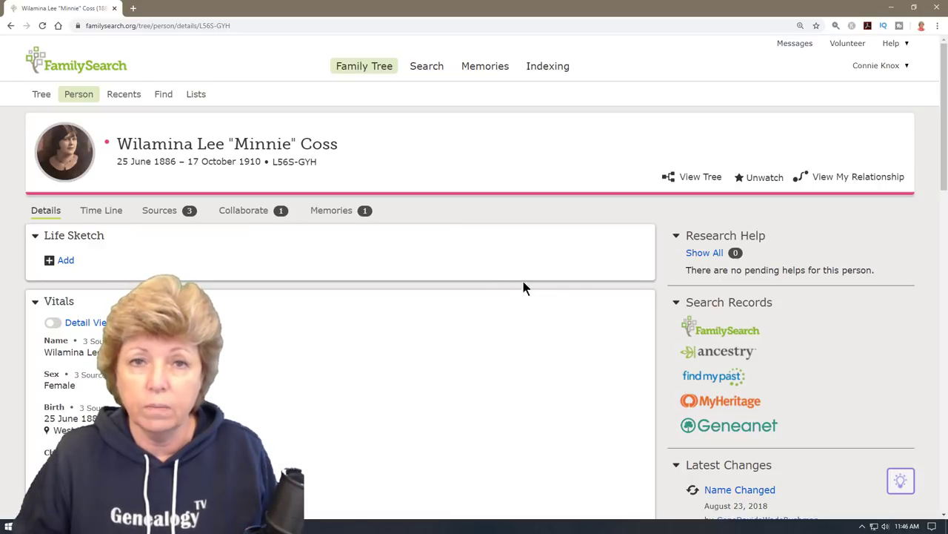
{"action": "left_click", "coordinate": [11, 26]}
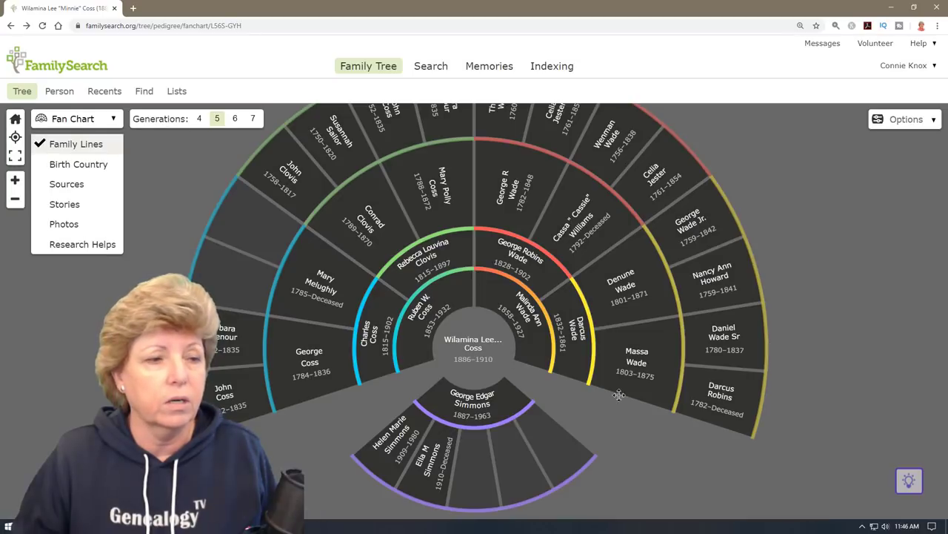
Watch the 1828–1902 grandfather from his person details page.
{"action": "left_click", "coordinate": [487, 354]}
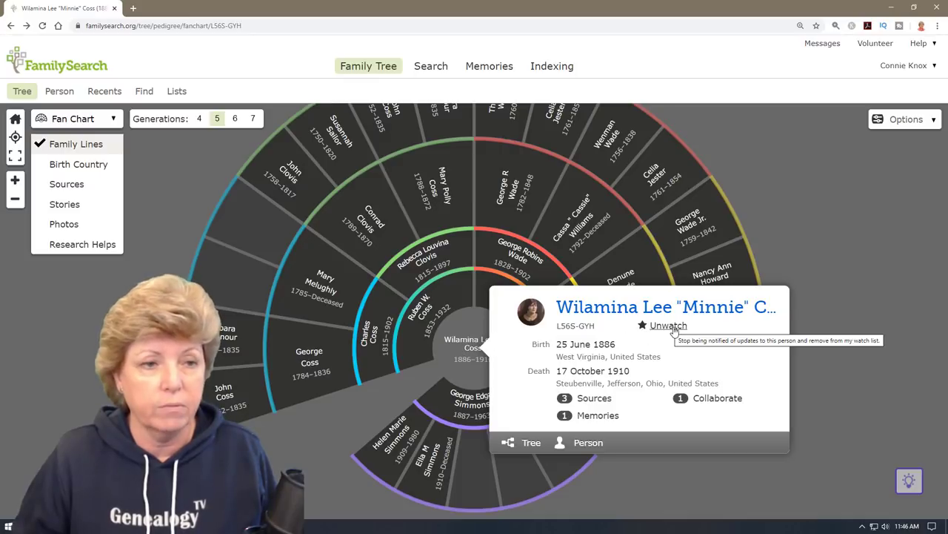
{"action": "left_click", "coordinate": [829, 378]}
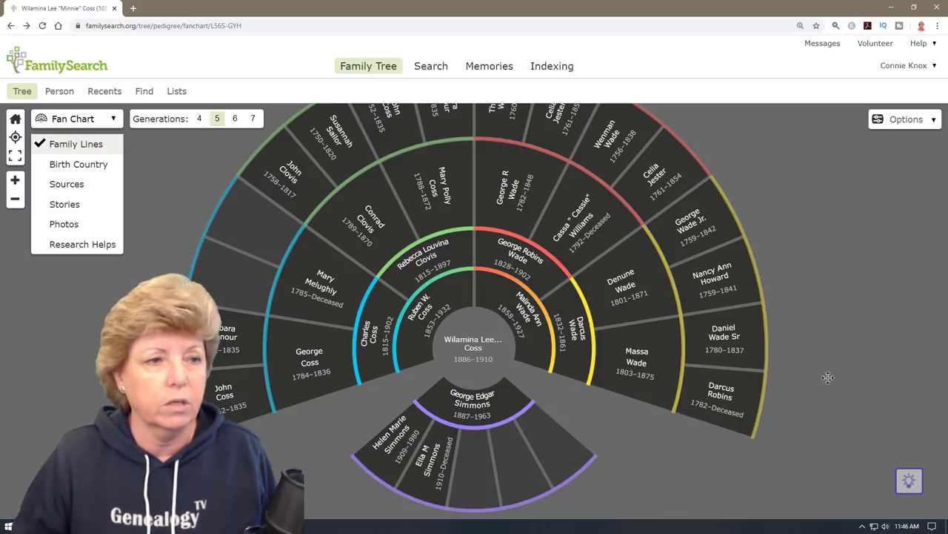
{"action": "left_click", "coordinate": [521, 255]}
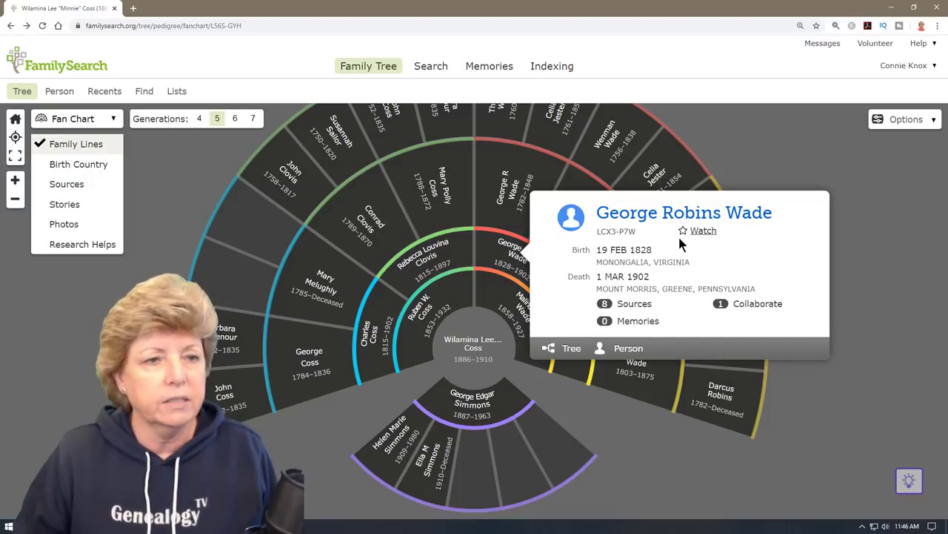
{"action": "left_click", "coordinate": [632, 352]}
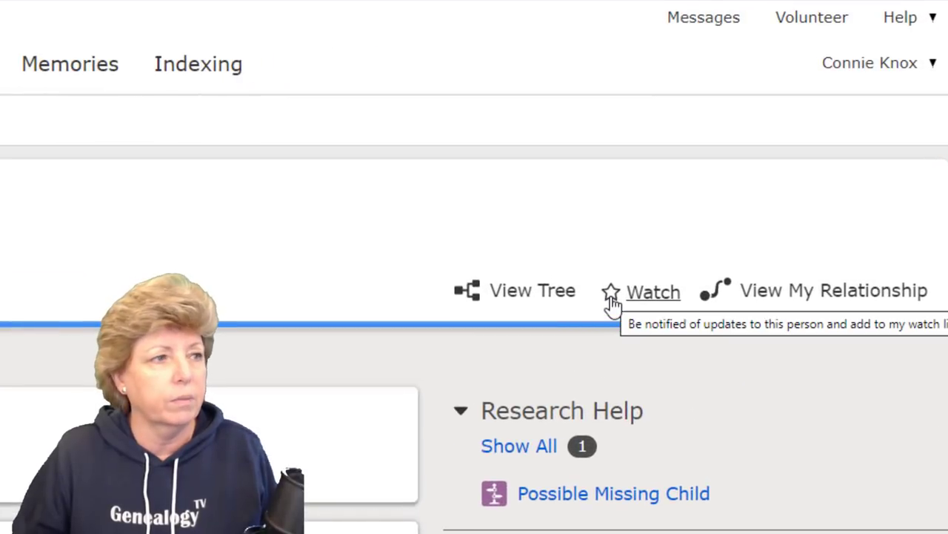
{"action": "left_click", "coordinate": [613, 296]}
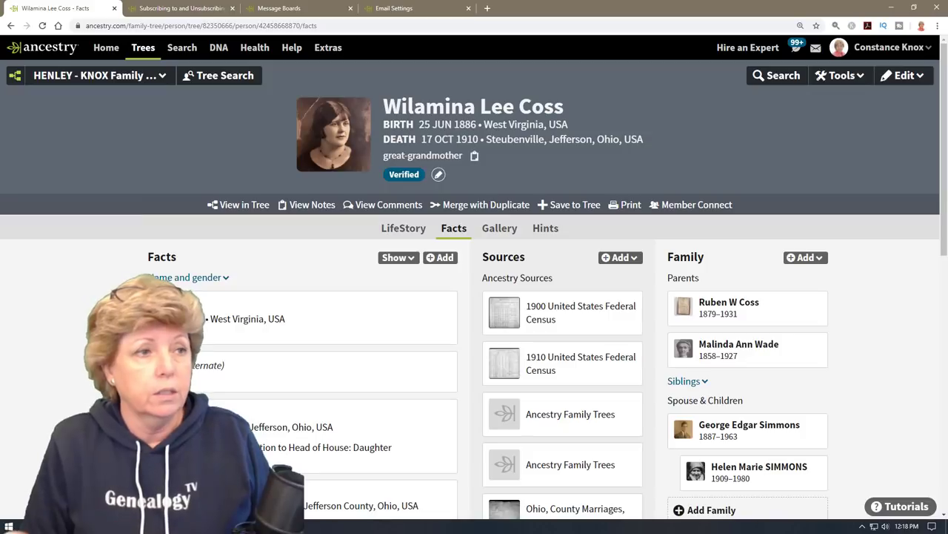
Open Member Connect from the great-grandmother's Ancestry profile via View in Tree.
{"action": "left_click", "coordinate": [224, 206]}
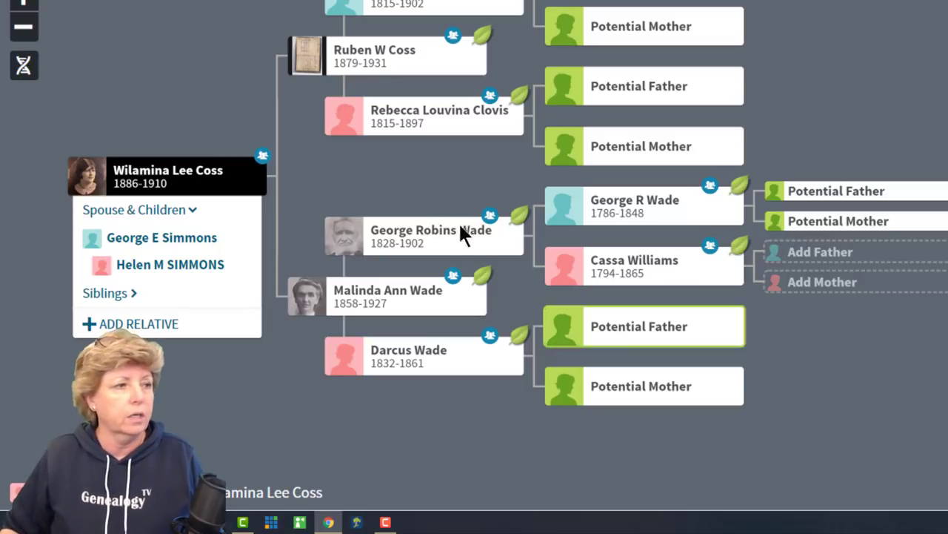
{"action": "left_click", "coordinate": [176, 183]}
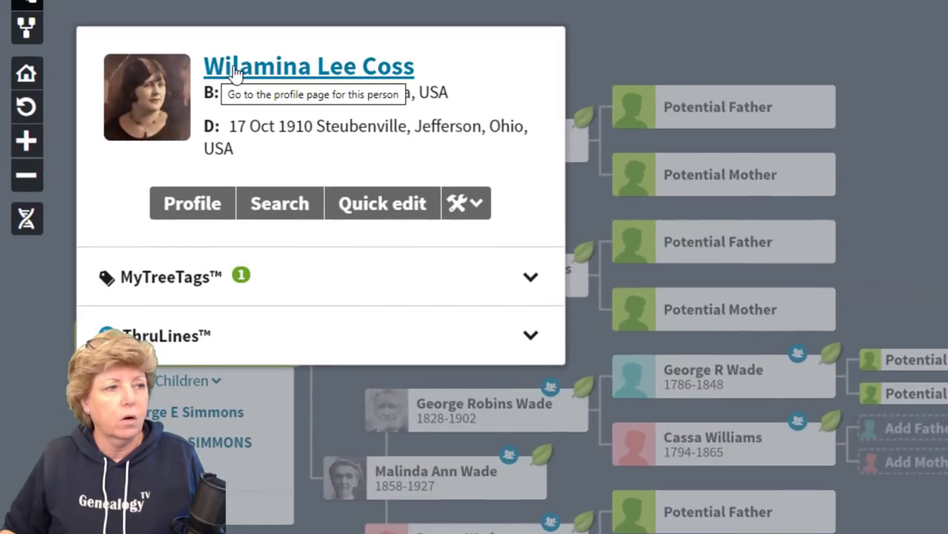
{"action": "left_click", "coordinate": [236, 72]}
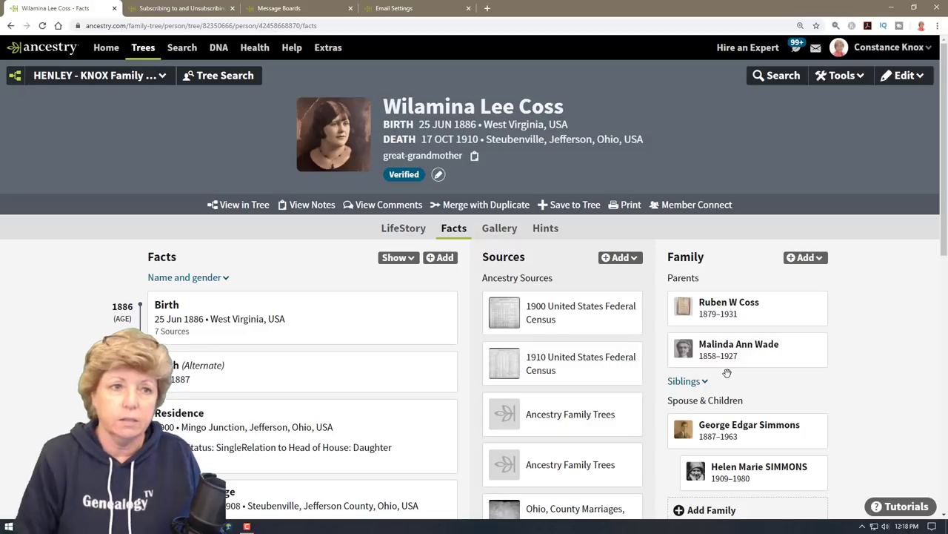
{"action": "left_click", "coordinate": [677, 212]}
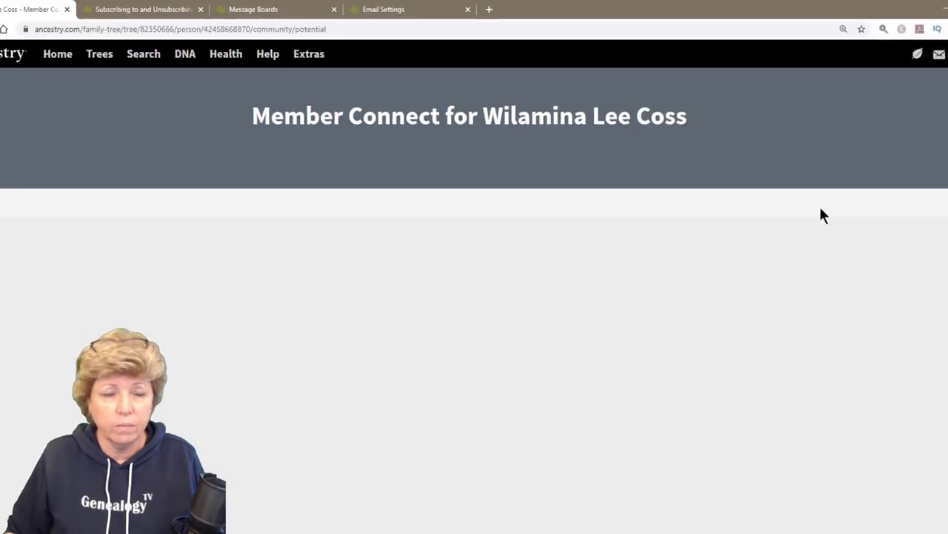
Browse the 24 suggested connections, then view her 2 saved connections.
{"action": "scroll", "coordinate": [932, 186], "scroll_direction": "down", "scroll_amount": 10}
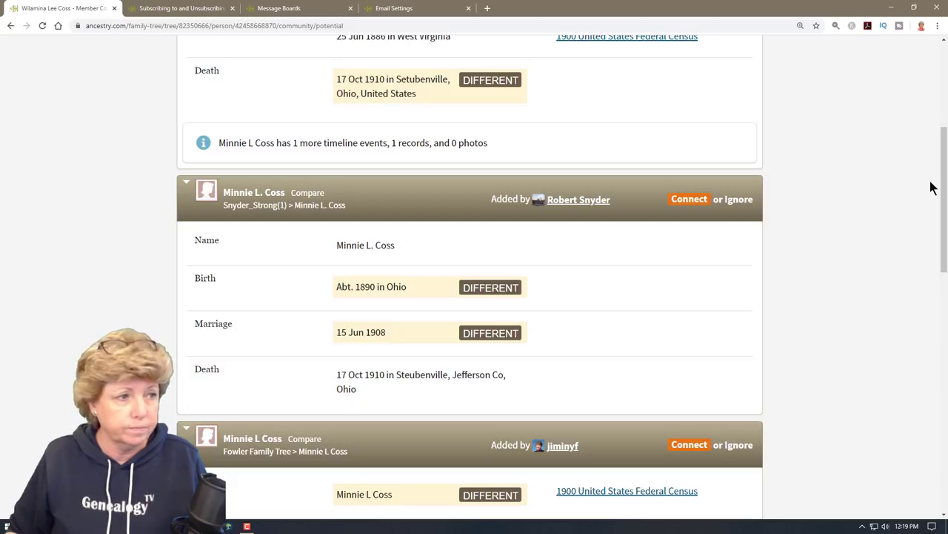
{"action": "left_click_drag", "start_coordinate": [944, 178], "coordinate": [944, 71]}
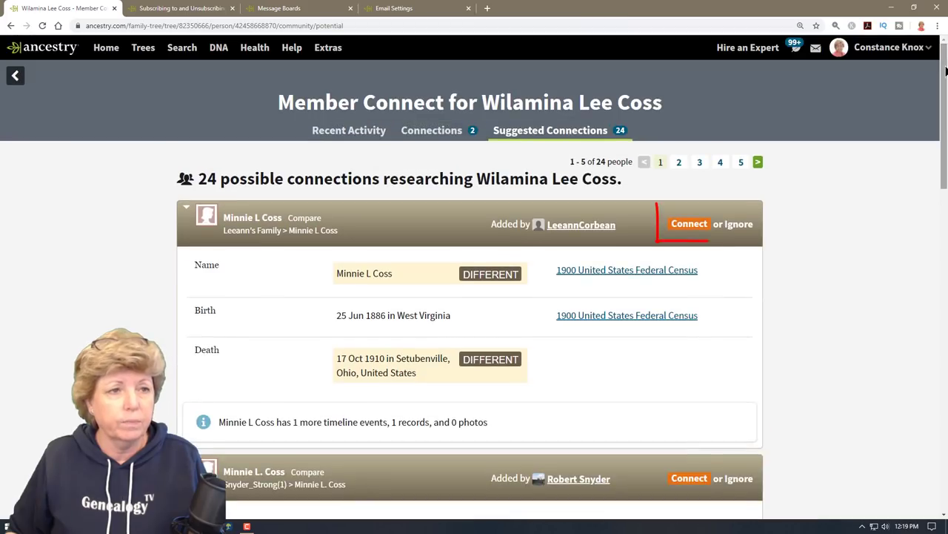
{"action": "left_click", "coordinate": [436, 133]}
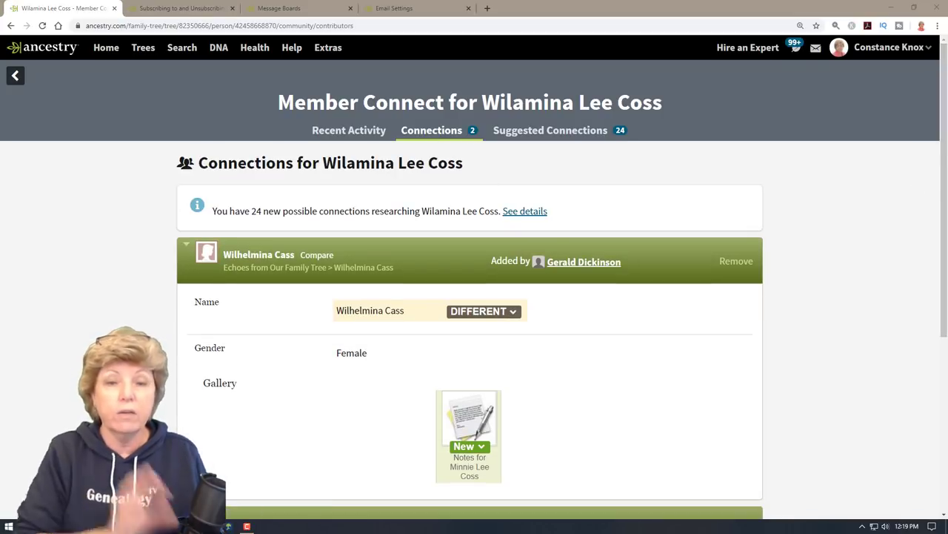
{"action": "left_click_drag", "start_coordinate": [942, 186], "coordinate": [936, 133]}
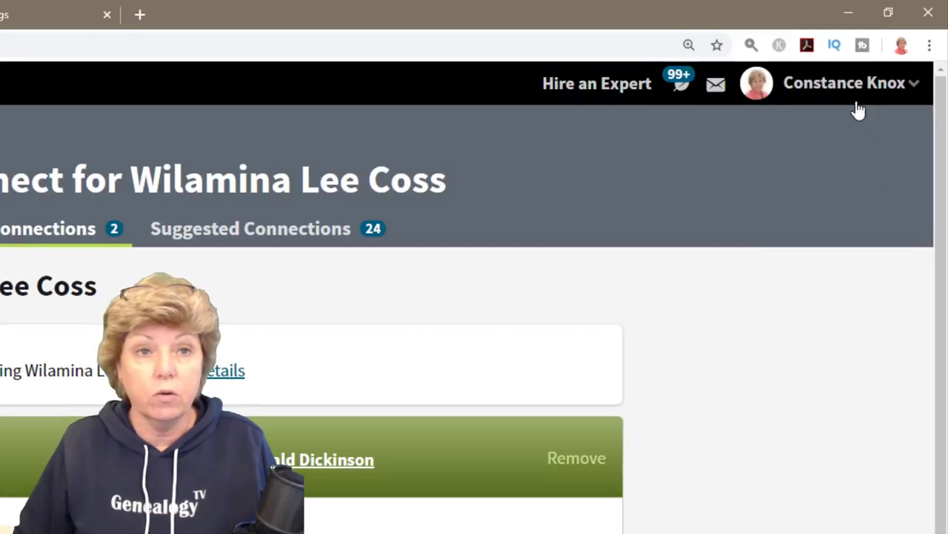
Turn off Promotional Offers and Events emails in Ancestry Email Settings, leaving tree notifications unchanged.
{"action": "left_click", "coordinate": [845, 89]}
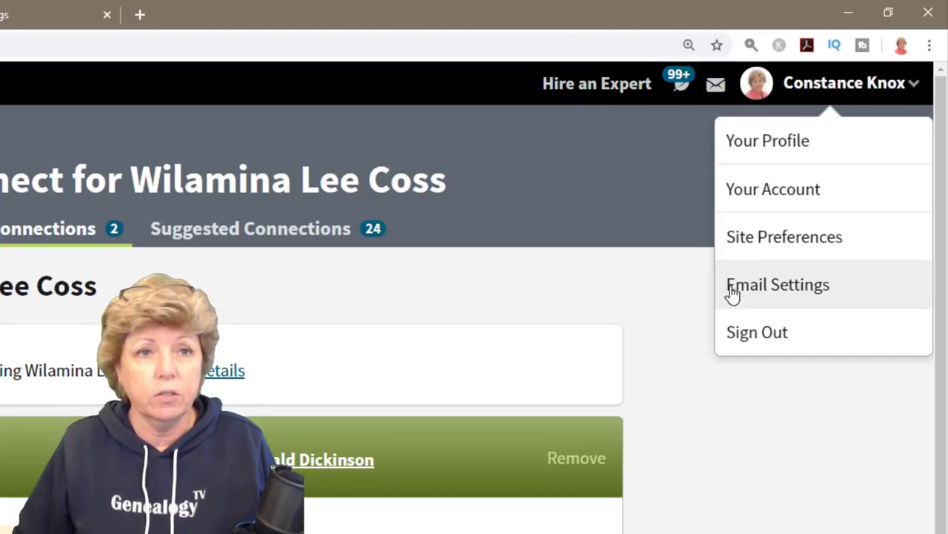
{"action": "left_click", "coordinate": [785, 289]}
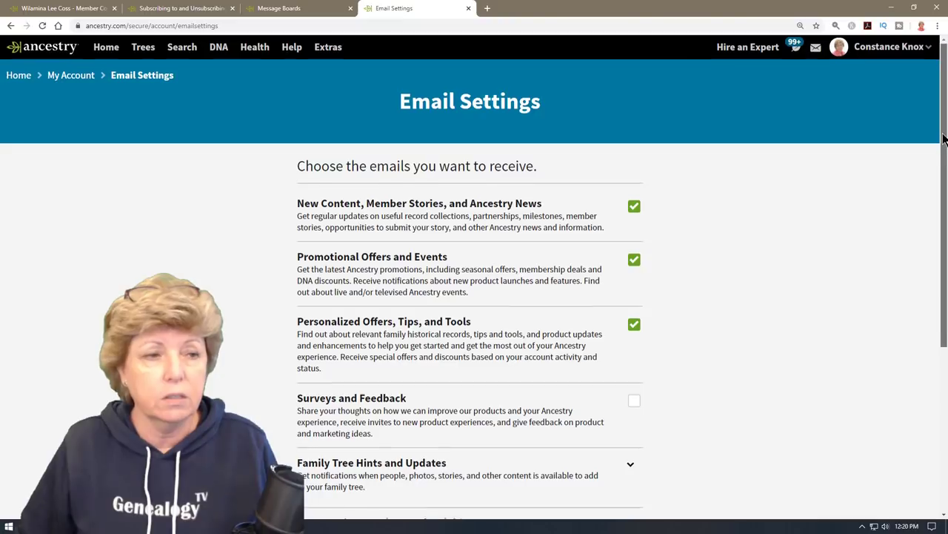
{"action": "scroll", "coordinate": [937, 164], "scroll_direction": "down", "scroll_amount": 1}
{"action": "scroll", "coordinate": [935, 170], "scroll_direction": "down", "scroll_amount": 1}
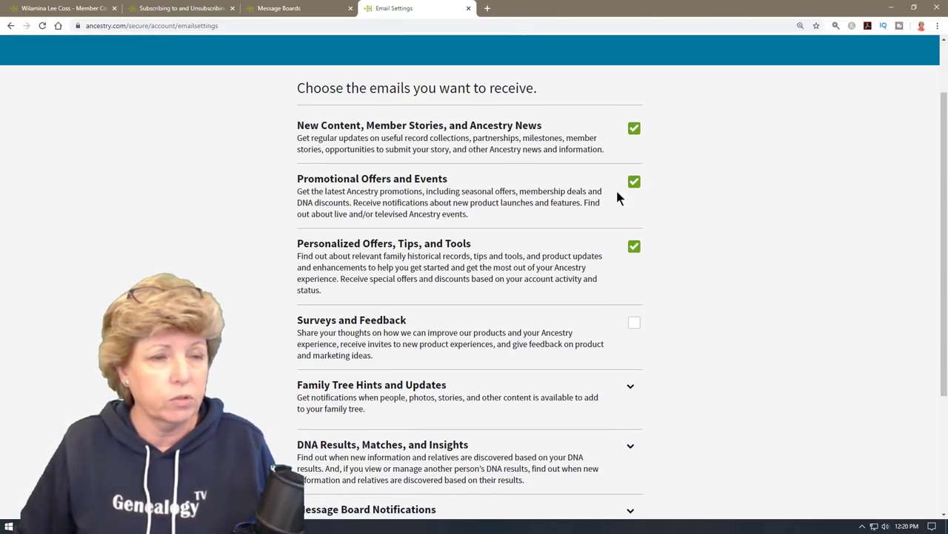
{"action": "left_click", "coordinate": [634, 181]}
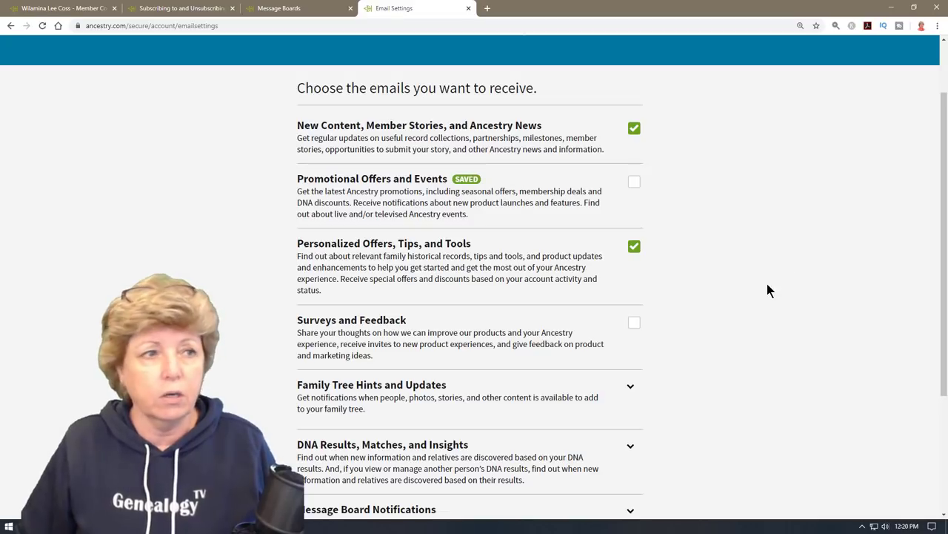
{"action": "left_click_drag", "start_coordinate": [942, 138], "coordinate": [933, 254]}
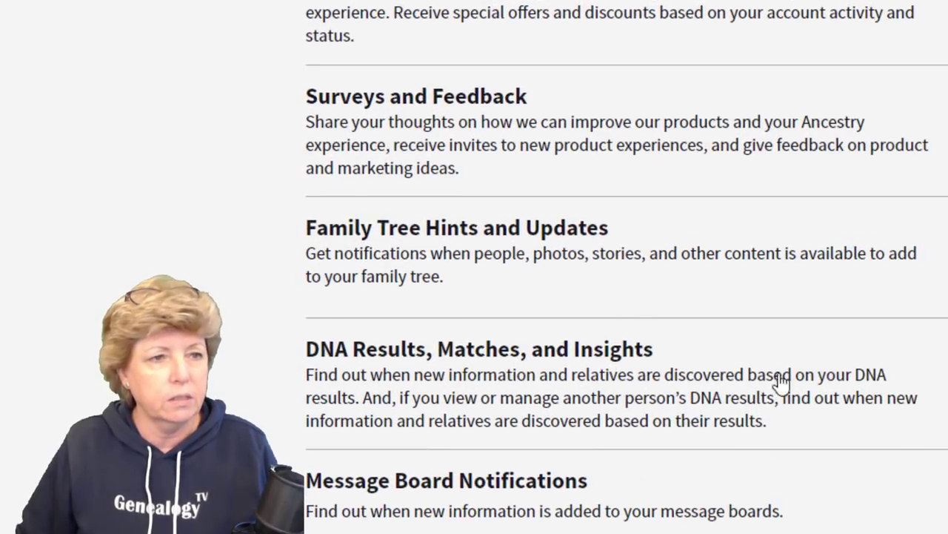
{"action": "scroll", "coordinate": [705, 366], "scroll_direction": "down", "scroll_amount": 10}
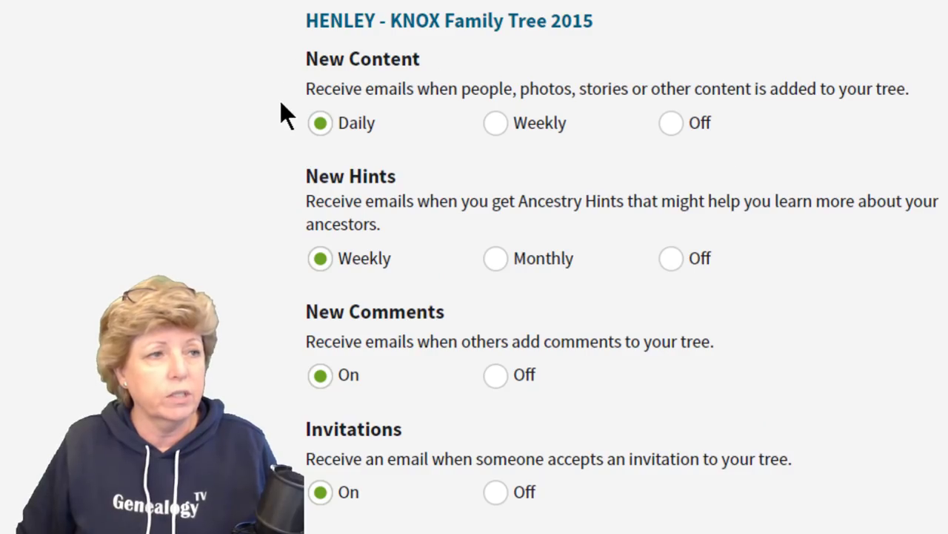